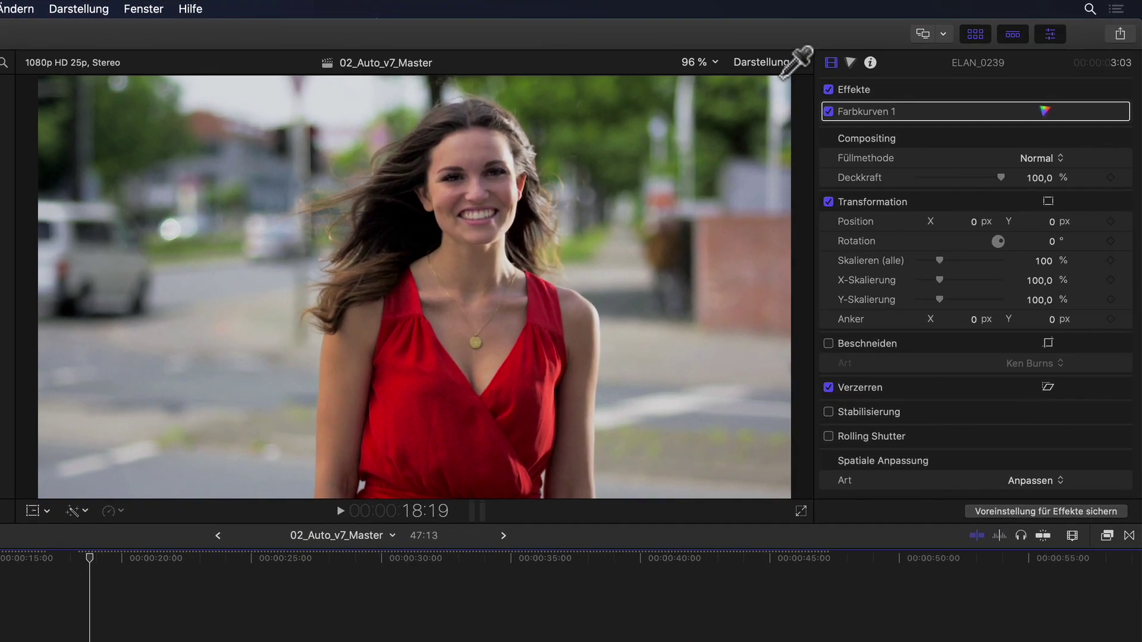
- Choose Eigene Überlagerung hinzufügen… under Eigene Überlagerung auswählen in the viewer's Darstellung menu
{"action": "left_click", "coordinate": [767, 62]}
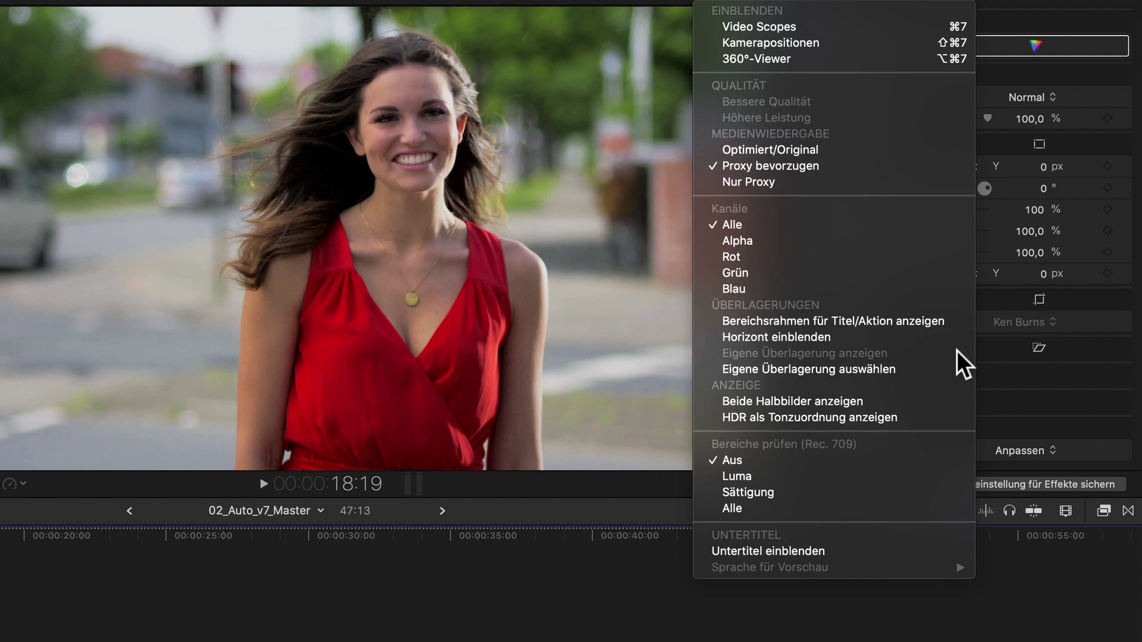
{"action": "mouse_move", "coordinate": [919, 365]}
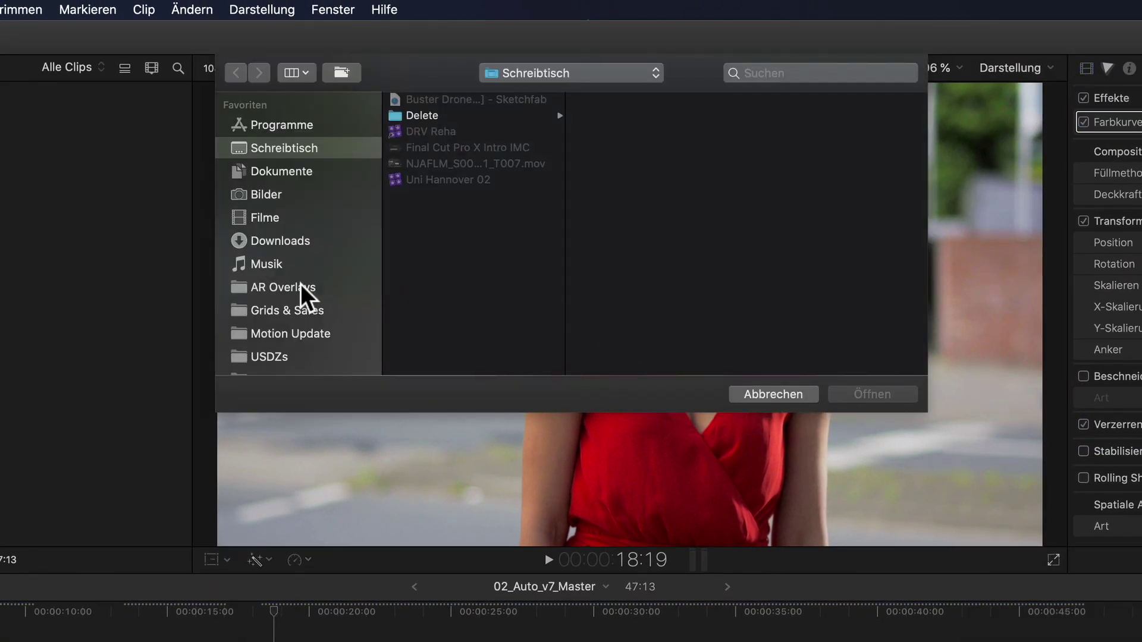
- In the AR Overlays folder, preview the aspect-ratio masks from 1.00 Square to 3.0 Super Wide
{"action": "left_click", "coordinate": [292, 286]}
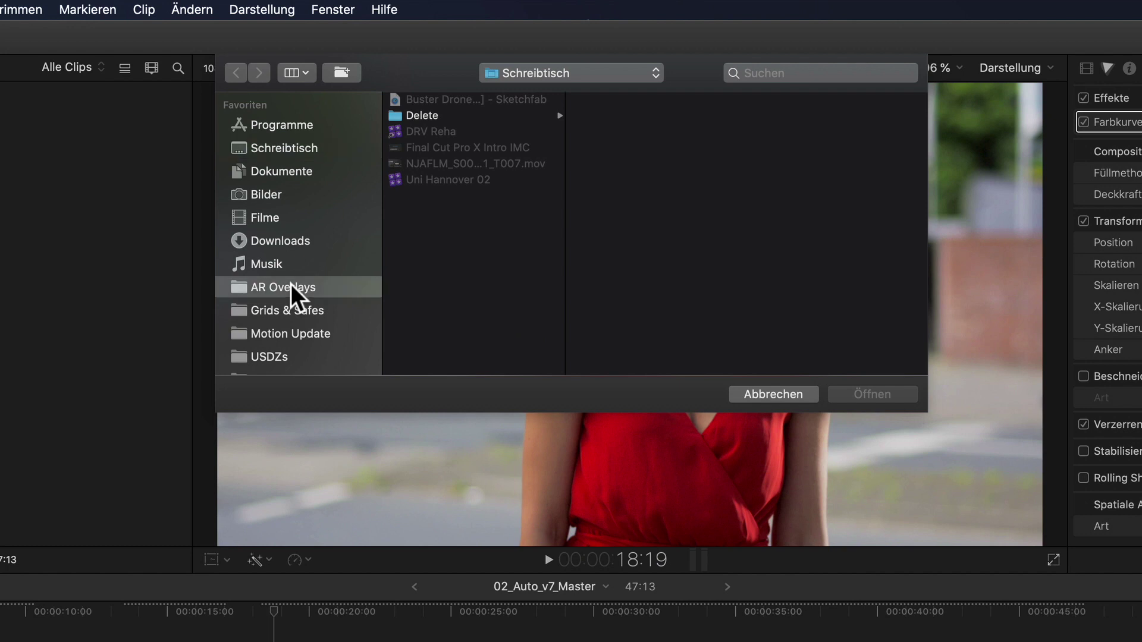
{"action": "mouse_move", "coordinate": [474, 412]}
{"action": "left_mouse_down"}
{"action": "mouse_move", "coordinate": [475, 451]}
{"action": "mouse_move", "coordinate": [474, 408]}
{"action": "left_mouse_up"}
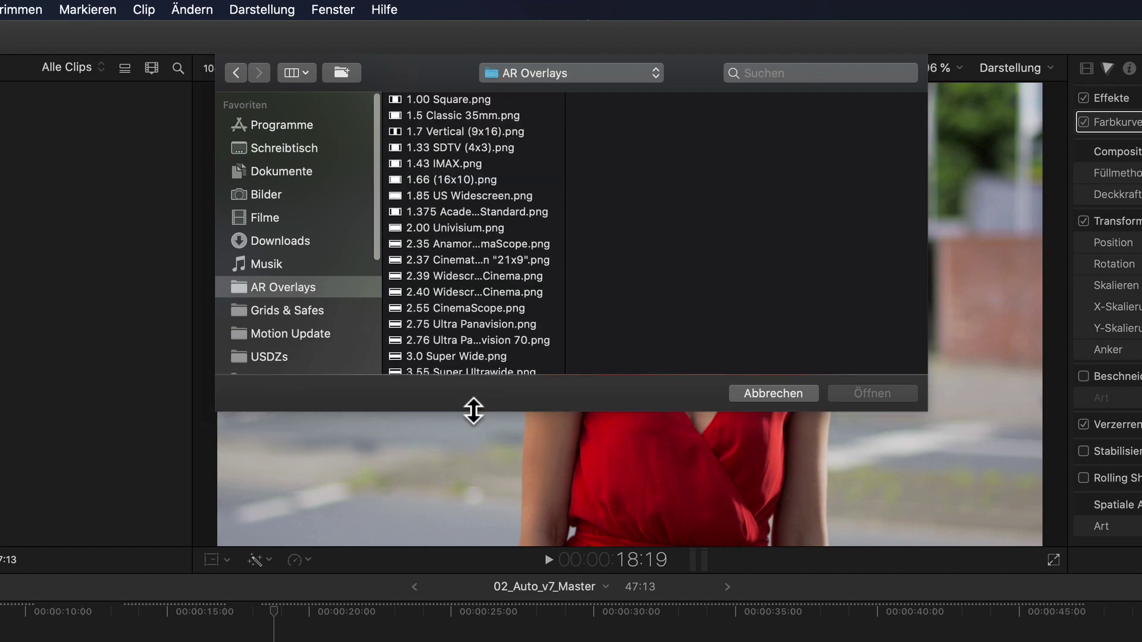
{"action": "left_click", "coordinate": [449, 100]}
{"action": "left_click", "coordinate": [447, 174]}
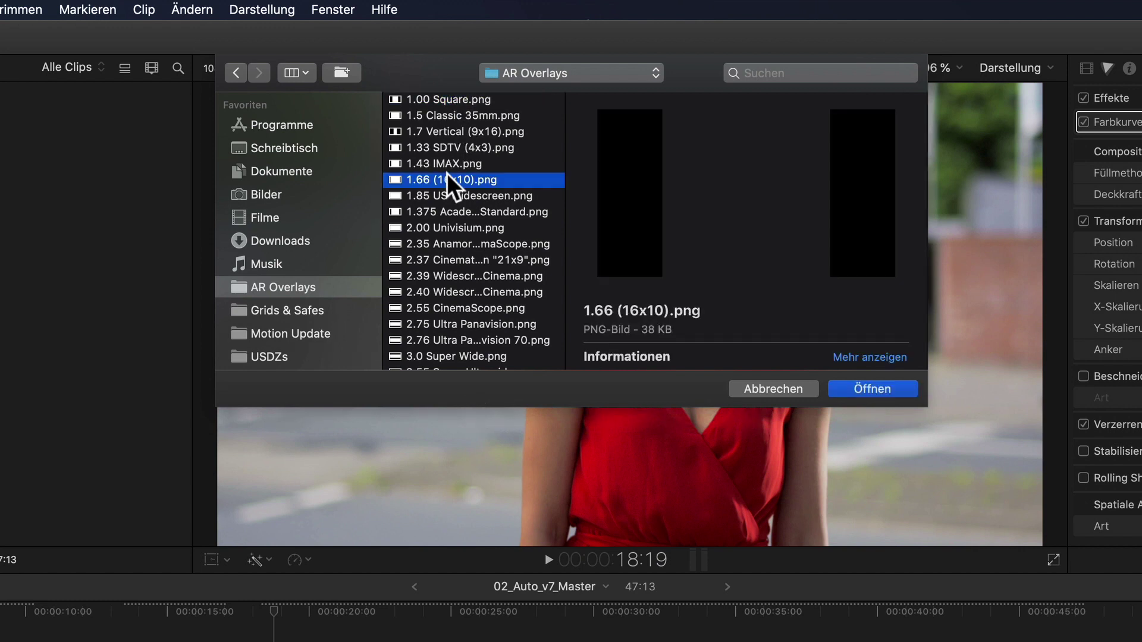
{"action": "left_click", "coordinate": [450, 242]}
{"action": "left_click", "coordinate": [457, 308]}
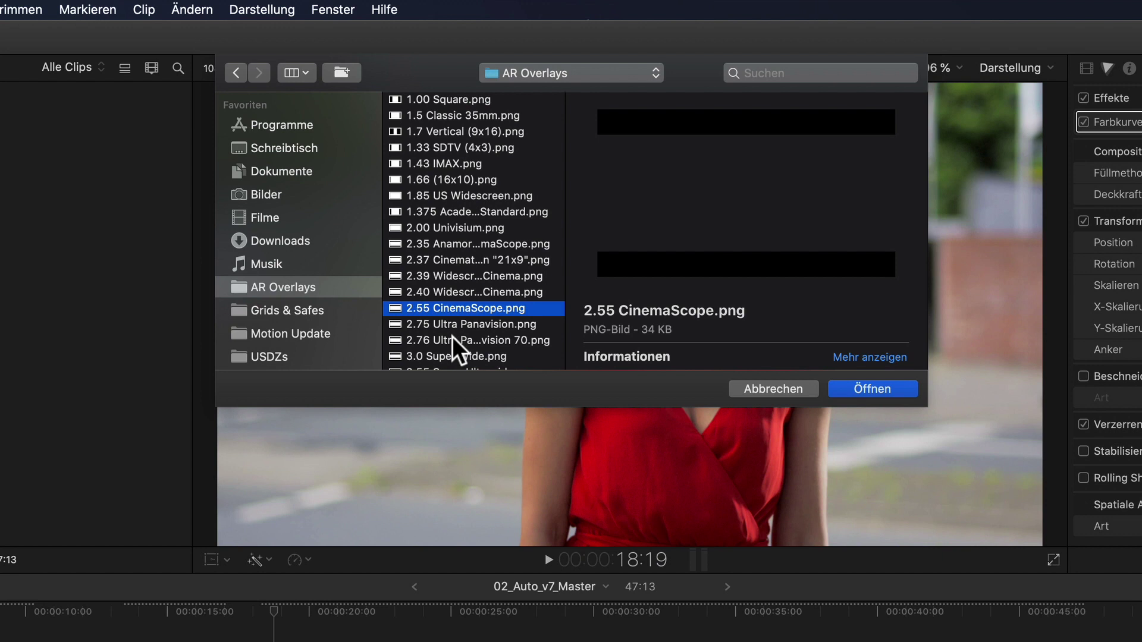
{"action": "left_click", "coordinate": [453, 338]}
{"action": "left_click", "coordinate": [458, 355]}
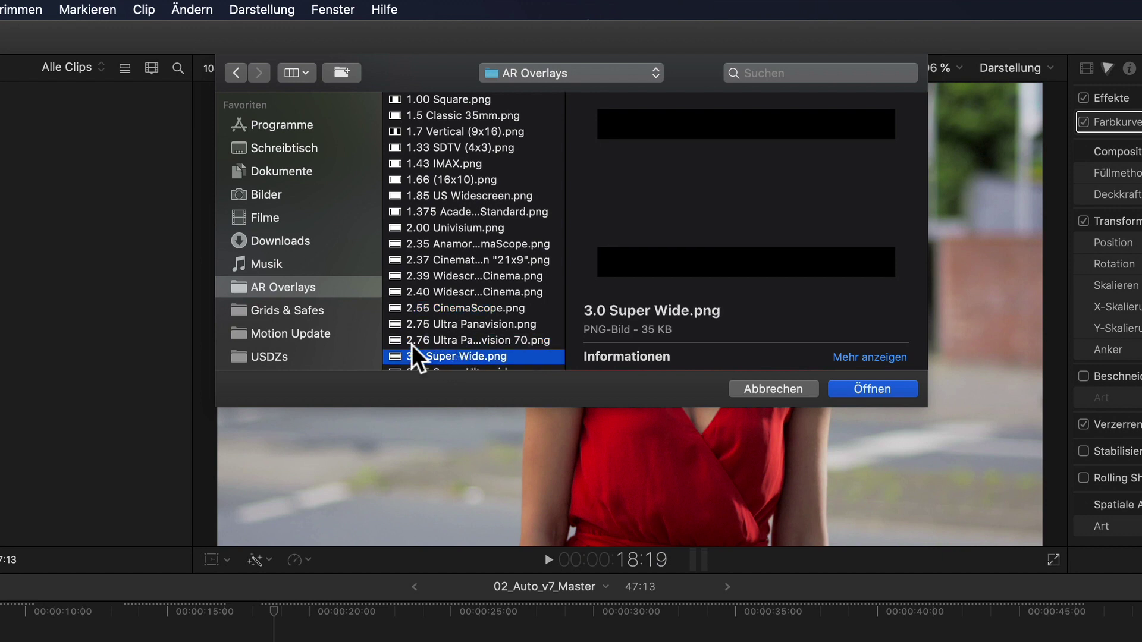
- In Grids & Safes, preview 3rds Vertical, AR Grid, Grid 4x4 Vertical, Grid 6x4 and IGTV Safe Simple
{"action": "left_click", "coordinate": [307, 312]}
{"action": "left_click", "coordinate": [445, 105]}
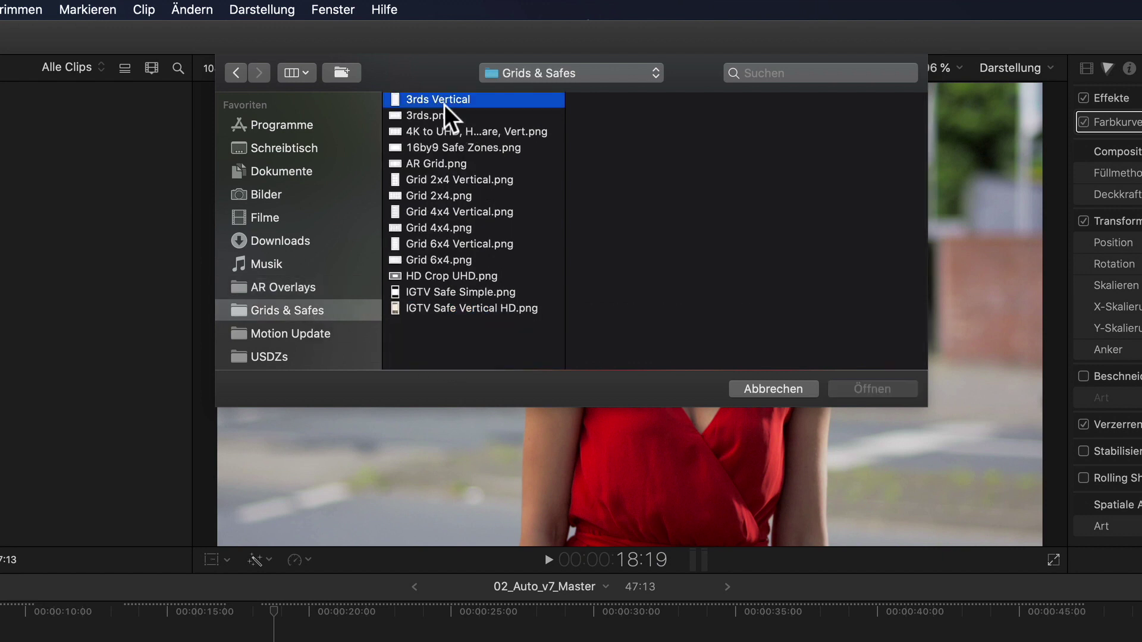
{"action": "left_click", "coordinate": [441, 164]}
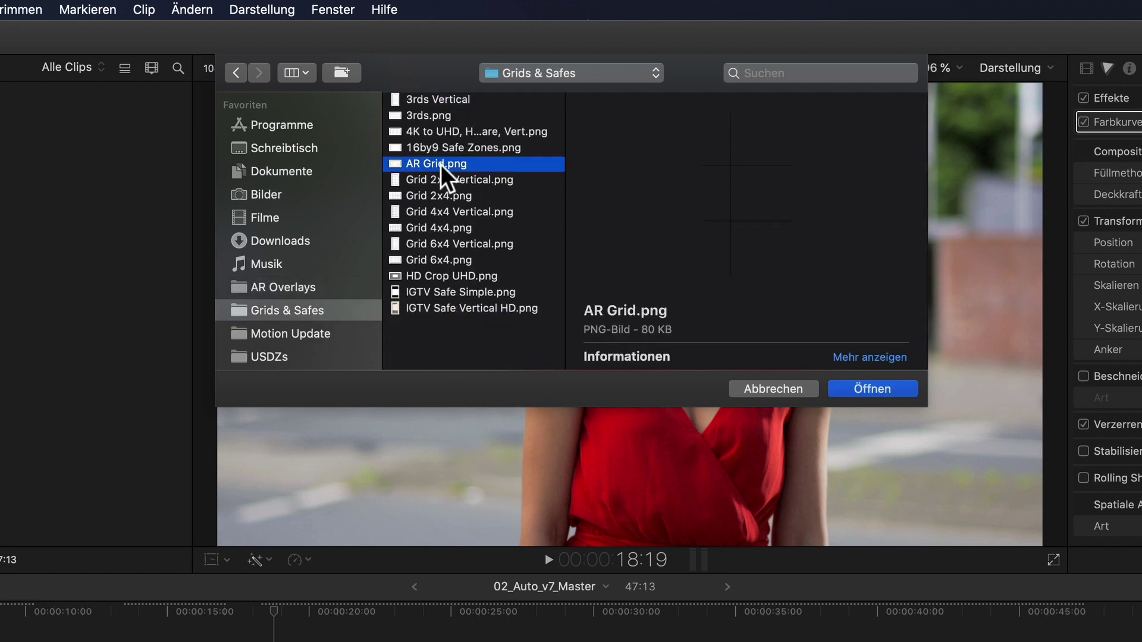
{"action": "left_click", "coordinate": [442, 211]}
{"action": "left_click", "coordinate": [440, 253]}
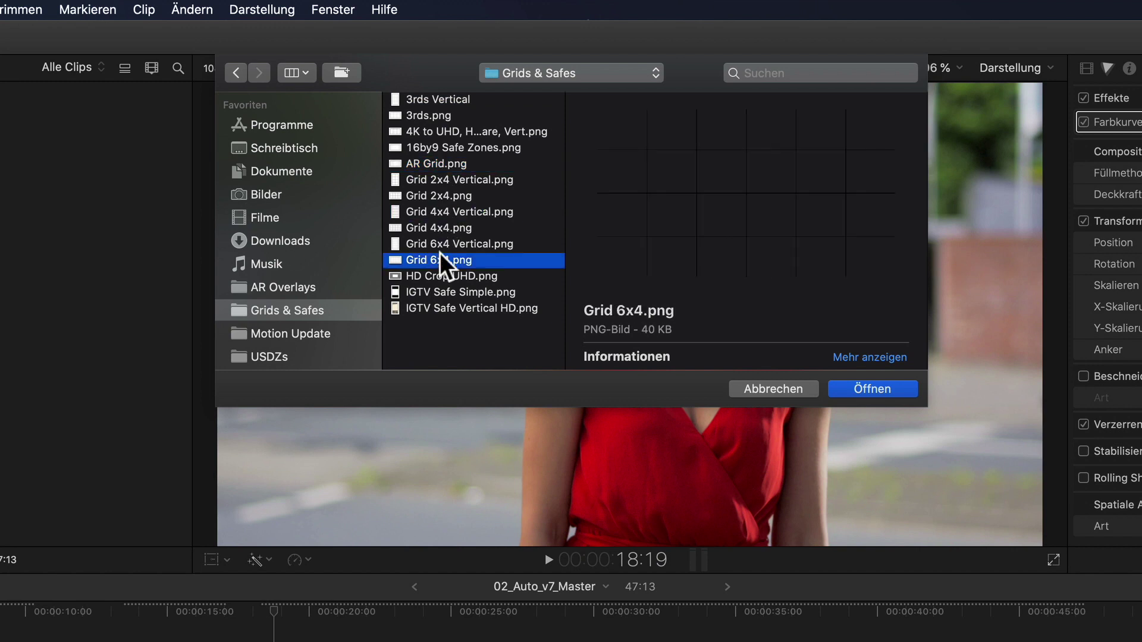
{"action": "left_click", "coordinate": [467, 294]}
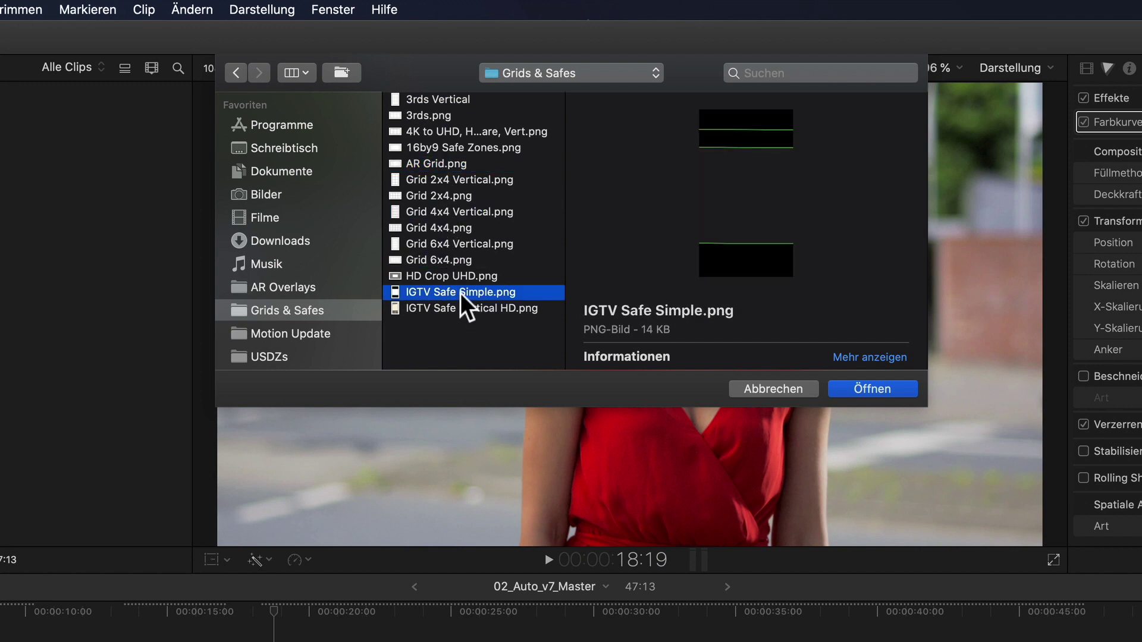
- Load 1.00 Square.png from AR Overlays as the viewer overlay
{"action": "left_click", "coordinate": [314, 286]}
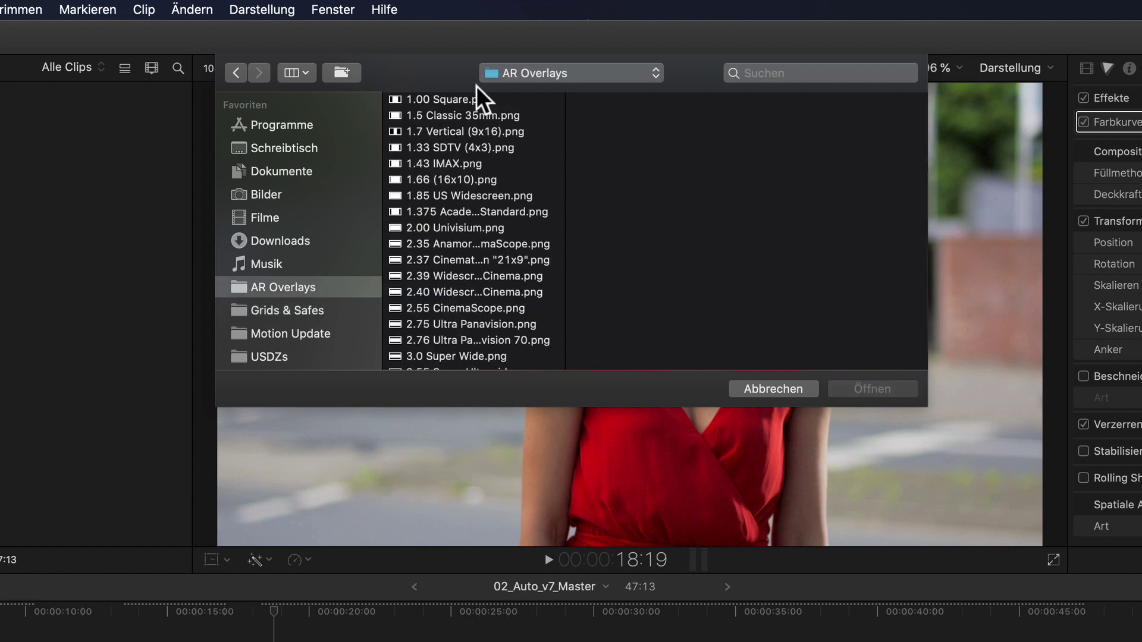
{"action": "left_click", "coordinate": [462, 98]}
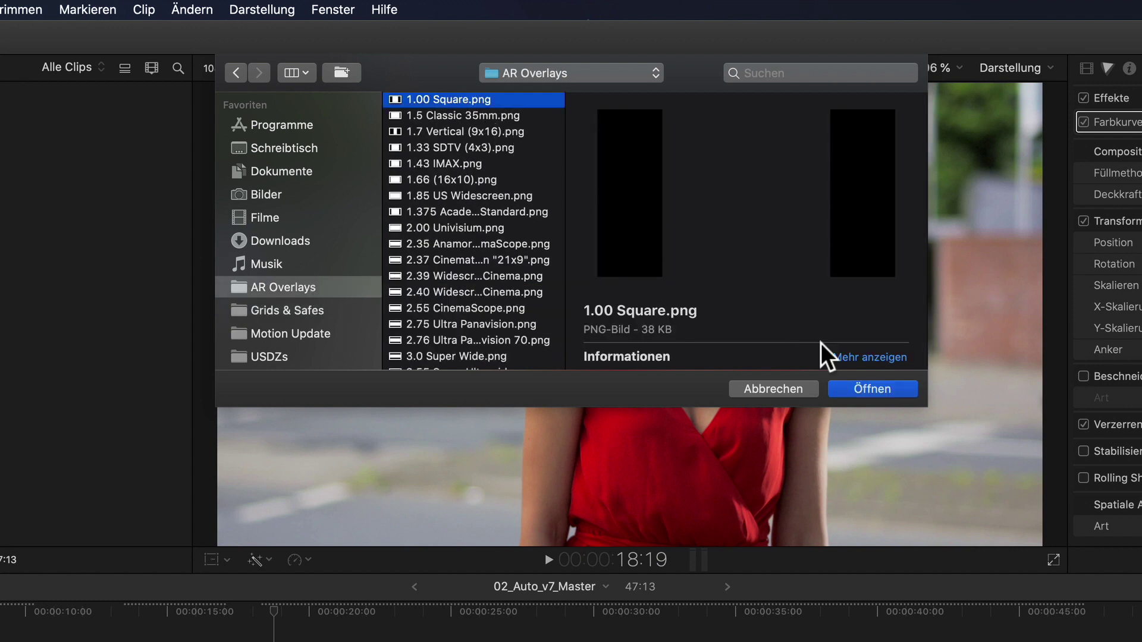
{"action": "left_click", "coordinate": [861, 383]}
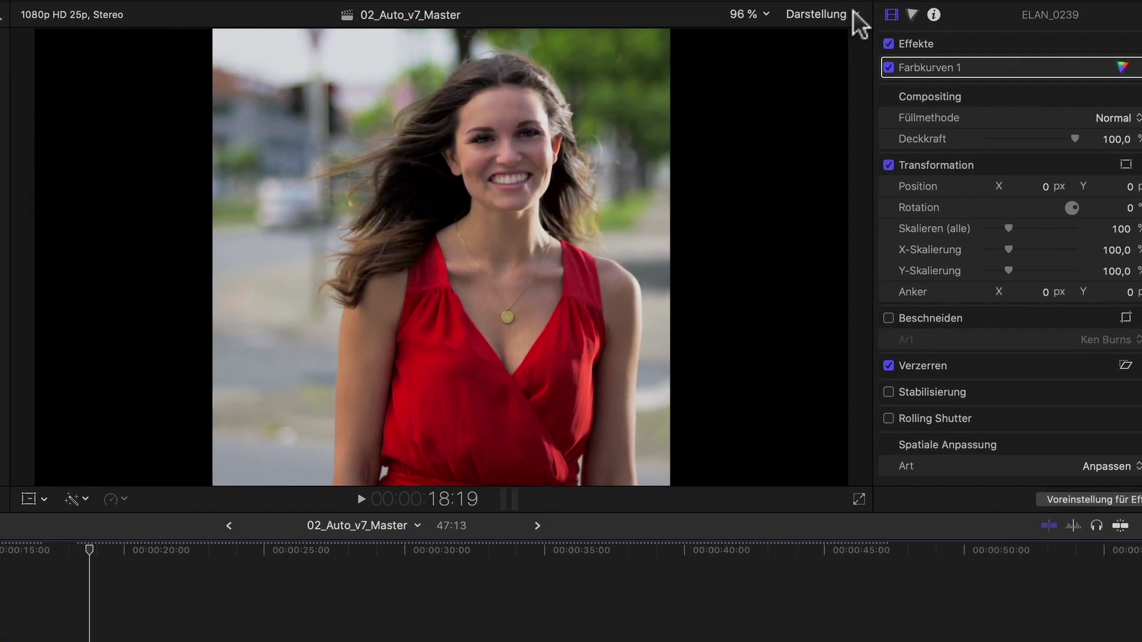
- Show the custom overlay at 50% opacity, then raise it to 75% and finally 100%
{"action": "left_click", "coordinate": [854, 14]}
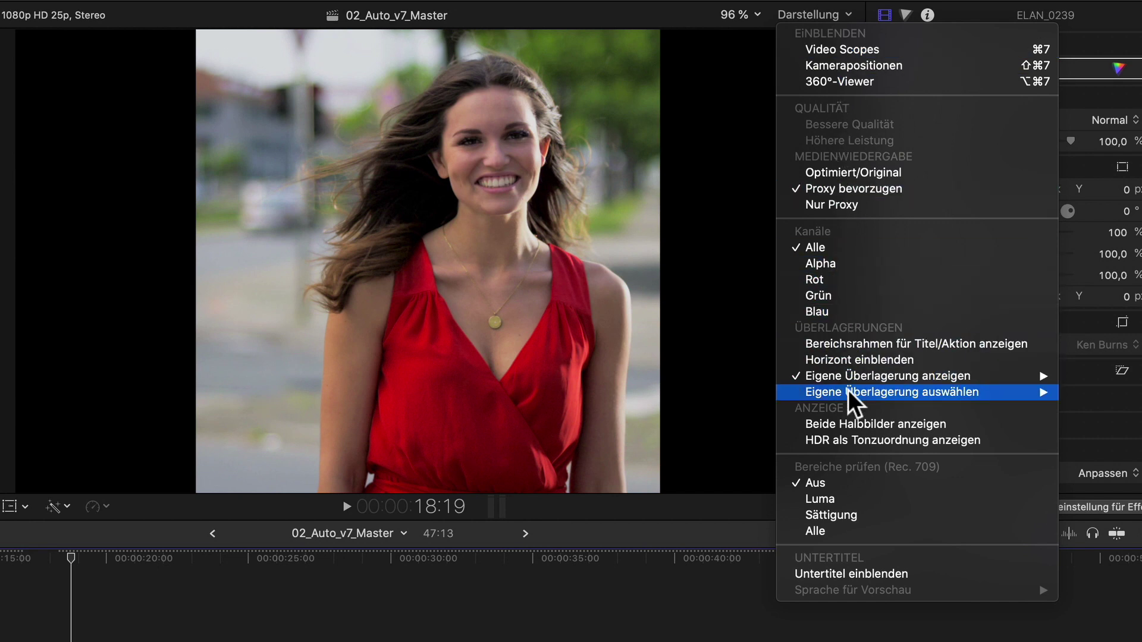
{"action": "mouse_move", "coordinate": [854, 379]}
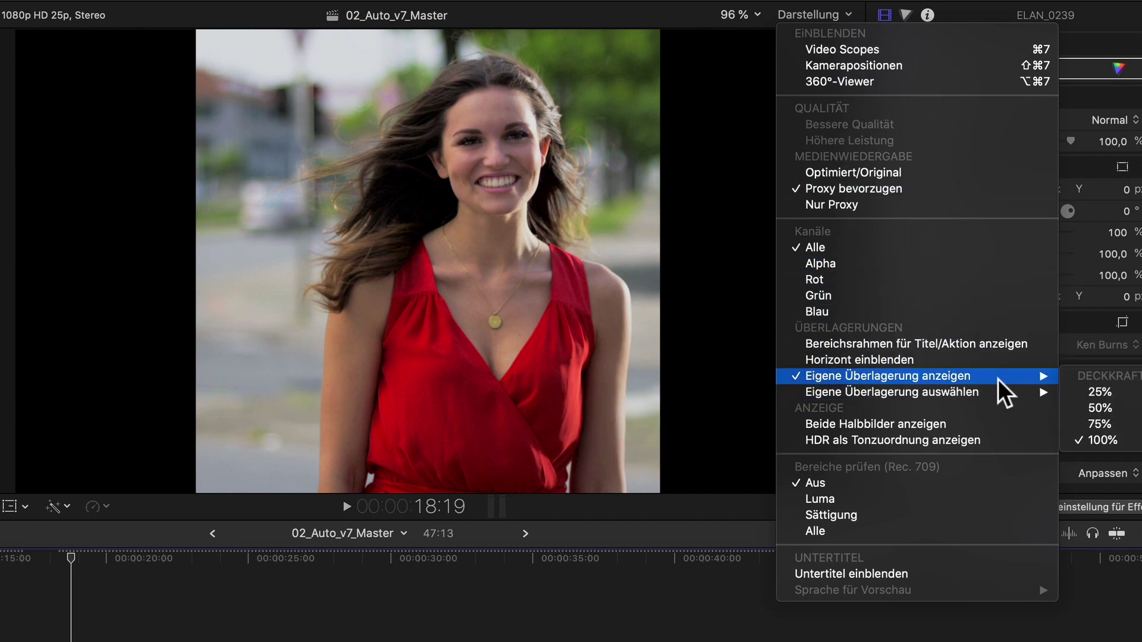
{"action": "left_click", "coordinate": [1107, 404]}
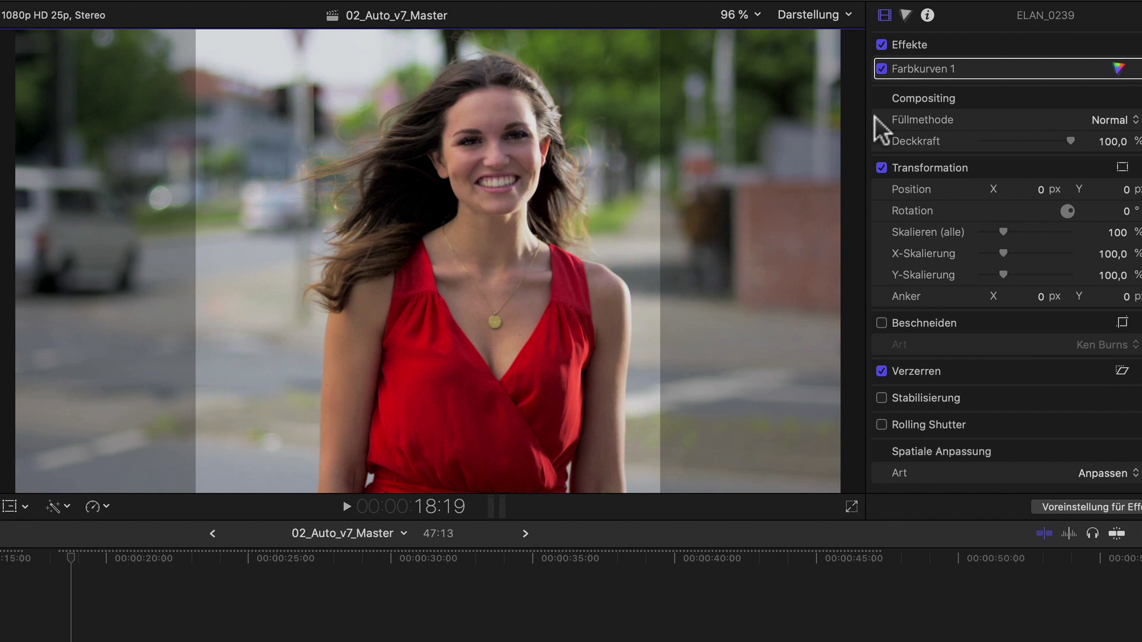
{"action": "left_click", "coordinate": [835, 11]}
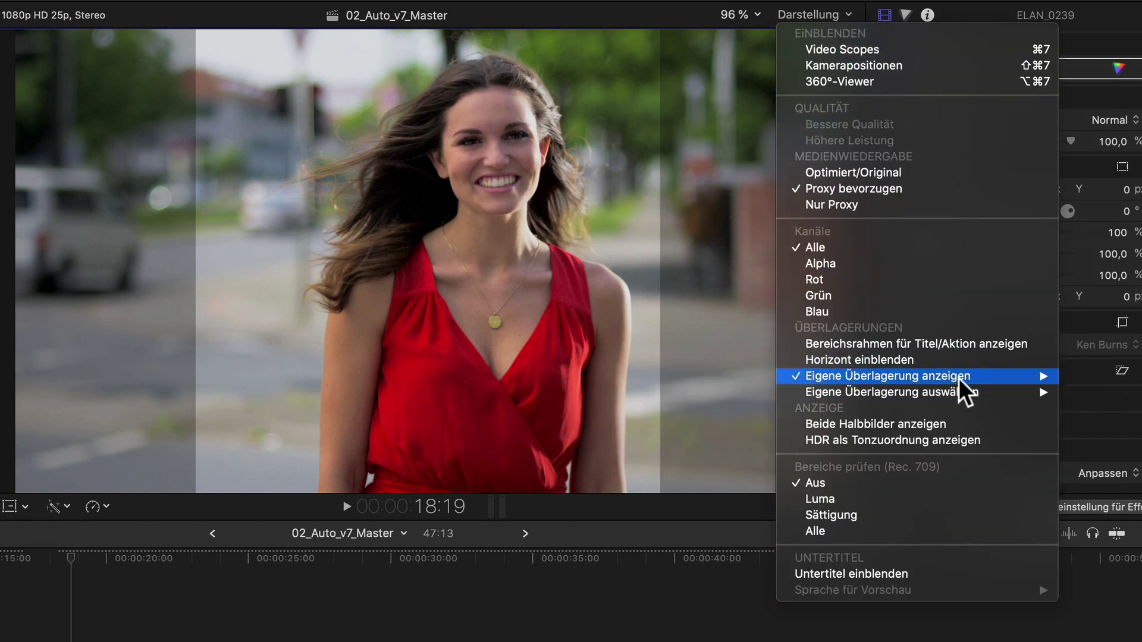
{"action": "mouse_move", "coordinate": [959, 379]}
{"action": "left_click", "coordinate": [1085, 422]}
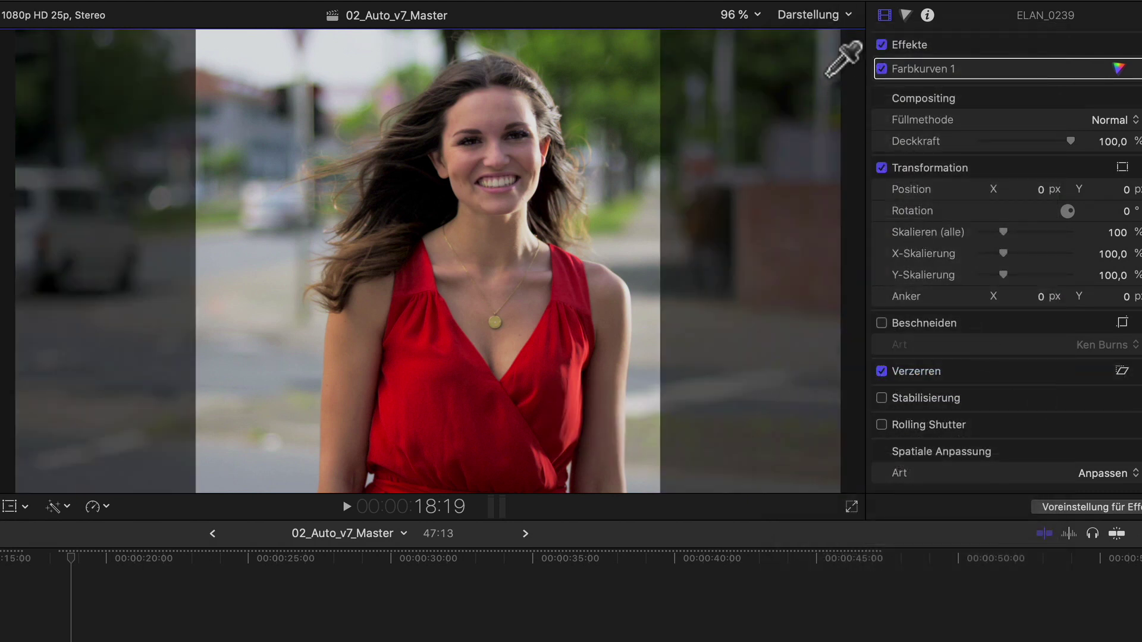
{"action": "left_click", "coordinate": [817, 17]}
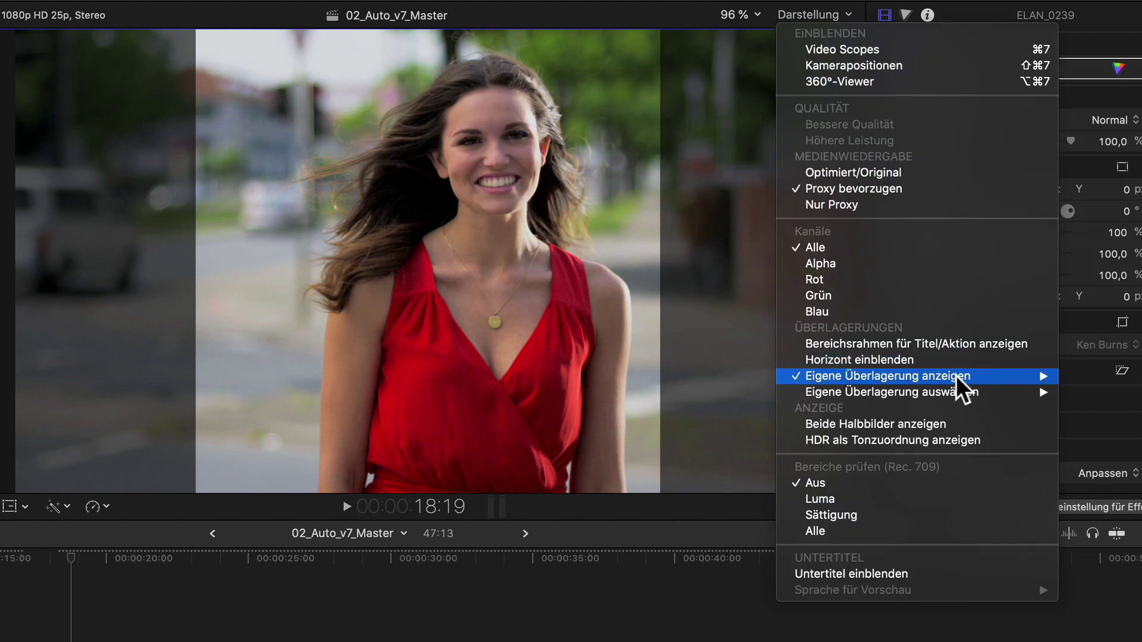
{"action": "mouse_move", "coordinate": [956, 376]}
{"action": "left_click", "coordinate": [1093, 441]}
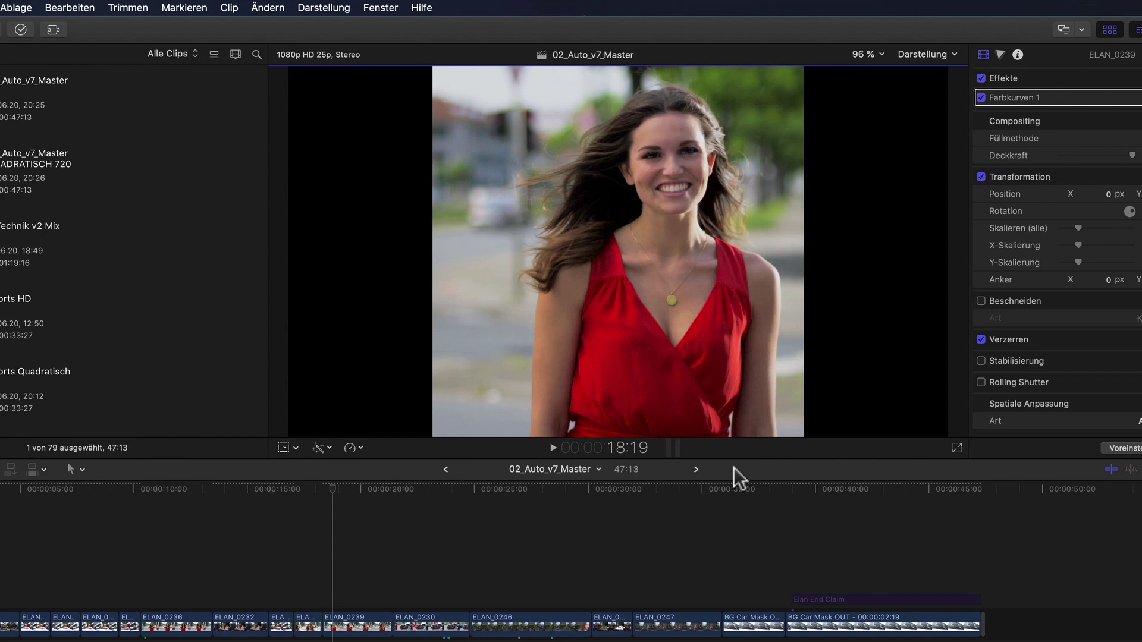
- Return to the 02_Auto_v7_Master timeline and park the playhead at 00:00:19:19
{"action": "left_click", "coordinate": [699, 466]}
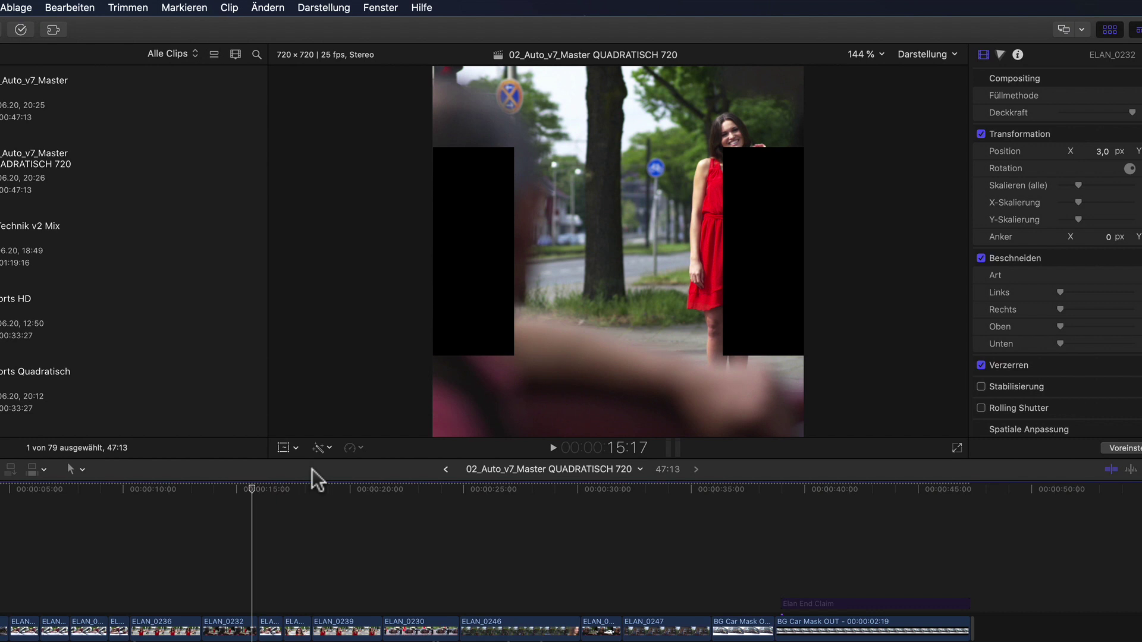
{"action": "left_click", "coordinate": [446, 471]}
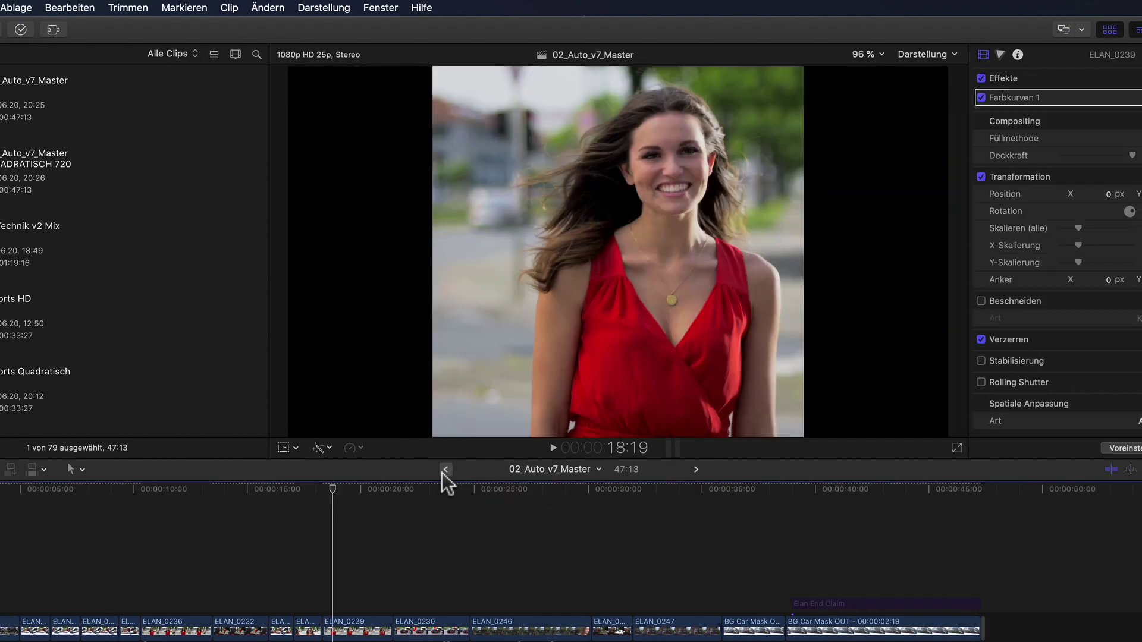
{"action": "left_click", "coordinate": [355, 513]}
{"action": "scroll", "coordinate": [354, 513], "scroll_direction": "left", "scroll_amount": 1}
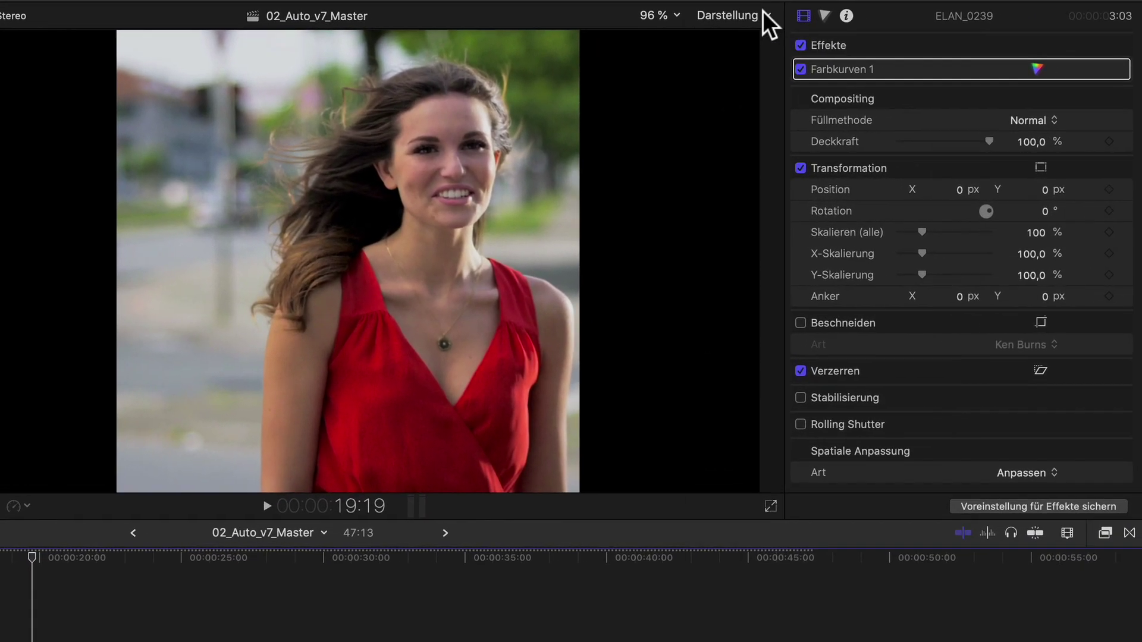
- Check the viewer's Darstellung menu, then move the Custom Overlays Finder window to the right
{"action": "left_click", "coordinate": [762, 12]}
{"action": "mouse_move", "coordinate": [776, 375]}
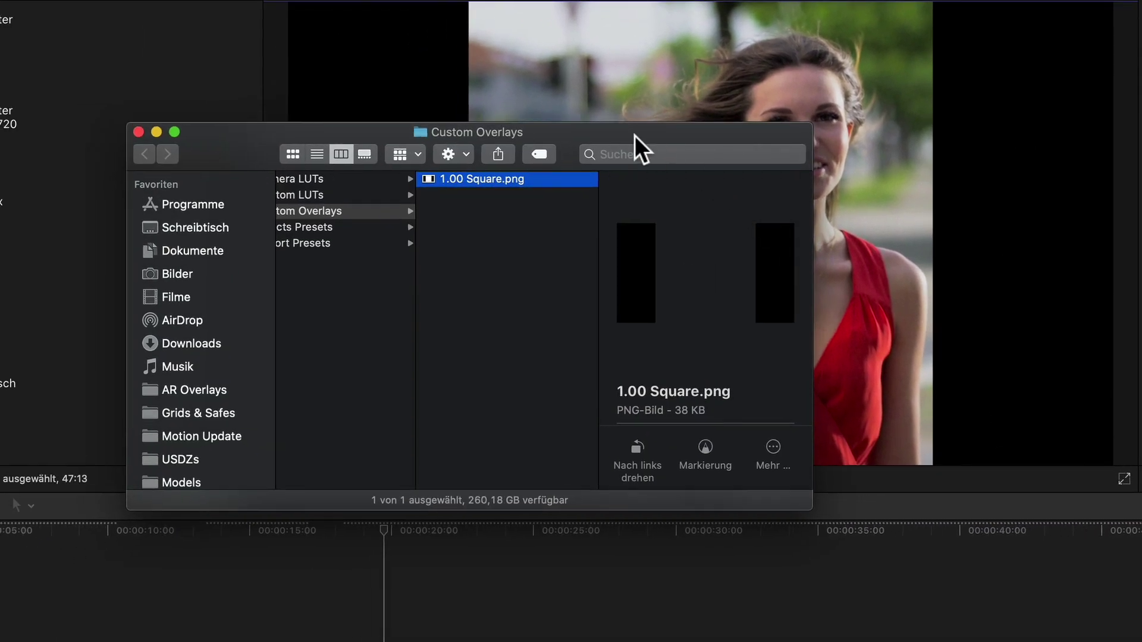
{"action": "left_click_drag", "start_coordinate": [634, 136], "coordinate": [746, 137]}
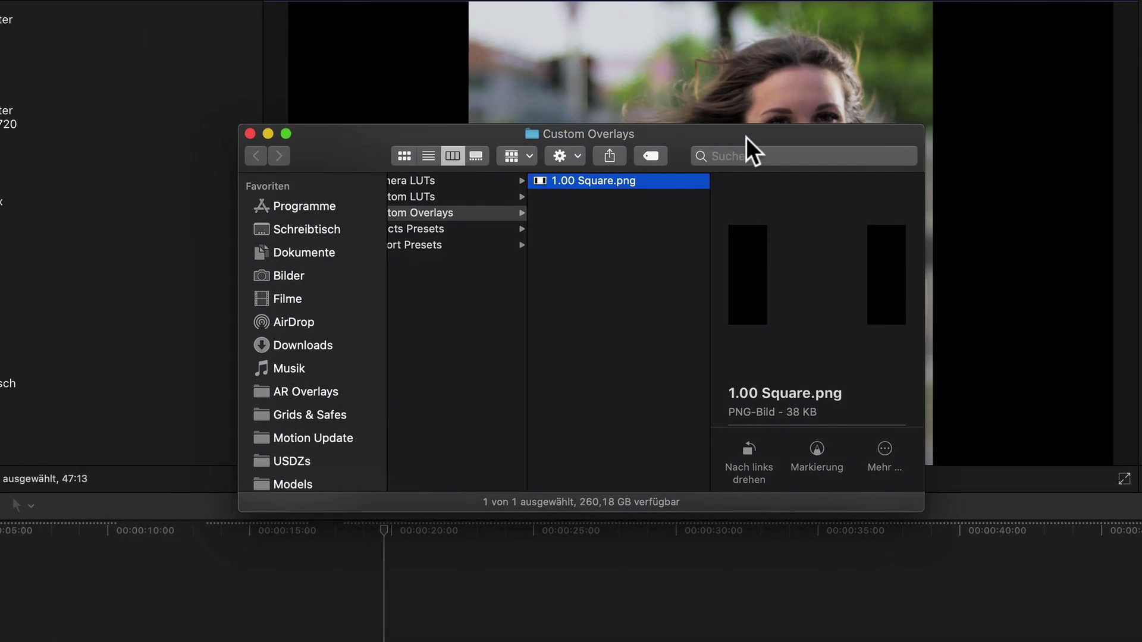
{"action": "scroll", "coordinate": [489, 286], "scroll_direction": "left", "scroll_amount": 5}
{"action": "scroll", "coordinate": [489, 285], "scroll_direction": "left", "scroll_amount": 3}
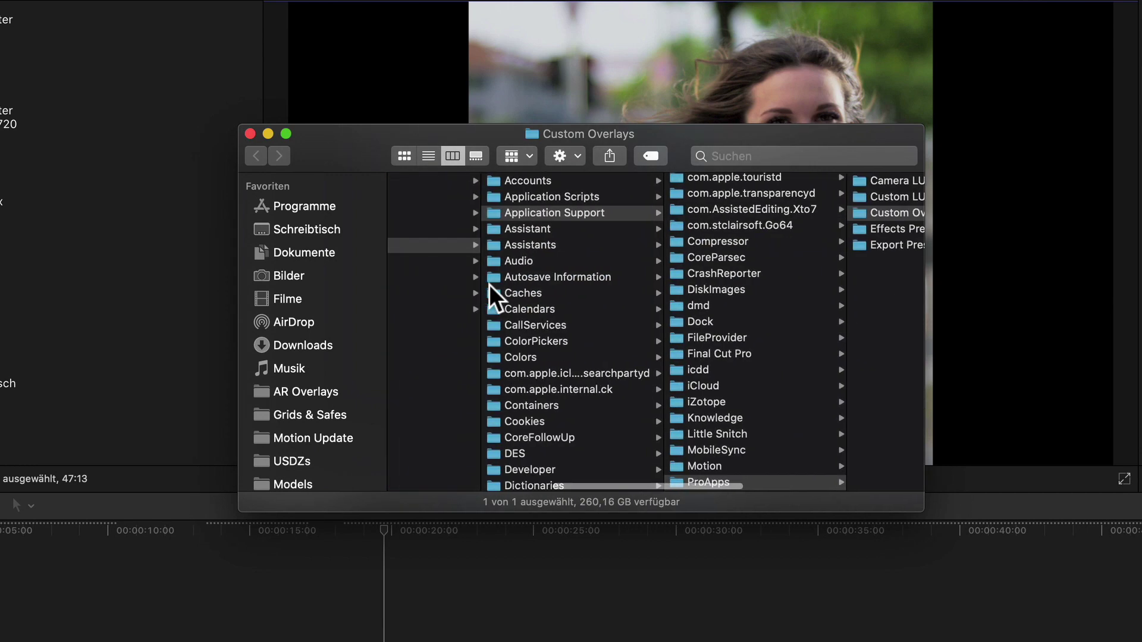
{"action": "scroll", "coordinate": [489, 285], "scroll_direction": "left", "scroll_amount": 3}
{"action": "scroll", "coordinate": [489, 285], "scroll_direction": "left", "scroll_amount": 3}
{"action": "scroll", "coordinate": [488, 285], "scroll_direction": "left", "scroll_amount": 3}
{"action": "scroll", "coordinate": [489, 285], "scroll_direction": "right", "scroll_amount": 3}
{"action": "scroll", "coordinate": [488, 285], "scroll_direction": "right", "scroll_amount": 3}
{"action": "scroll", "coordinate": [489, 285], "scroll_direction": "right", "scroll_amount": 3}
{"action": "scroll", "coordinate": [489, 285], "scroll_direction": "right", "scroll_amount": 3}
{"action": "scroll", "coordinate": [490, 285], "scroll_direction": "right", "scroll_amount": 3}
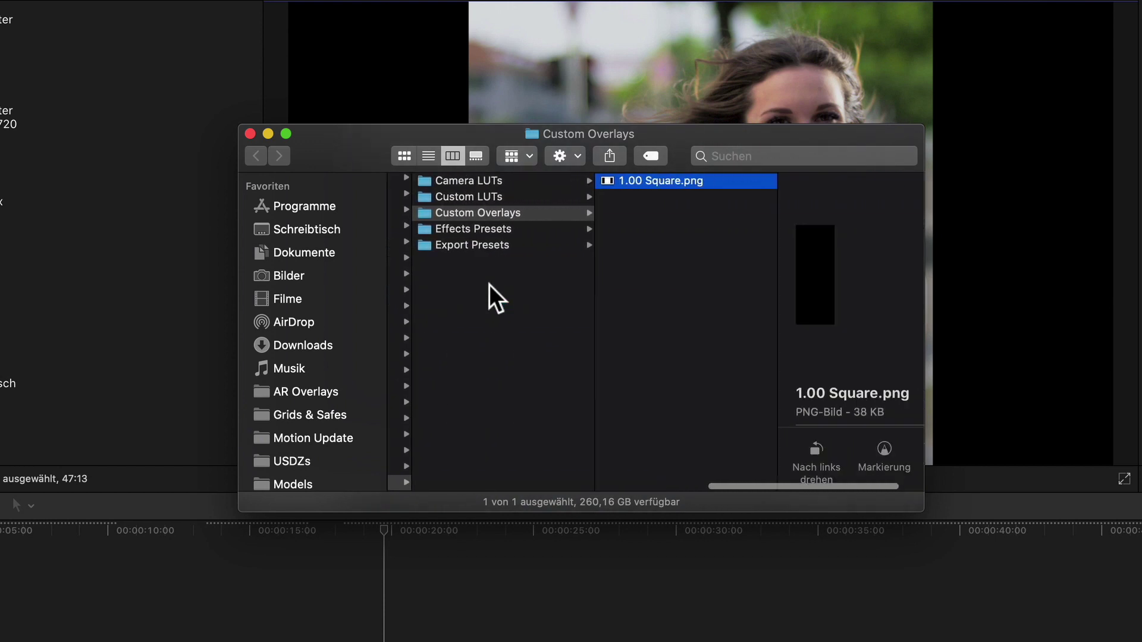
- Copy all overlay images from Grids & Safes into the Custom Overlays folder
{"action": "left_click", "coordinate": [306, 414], "text": "super"}
{"action": "key", "text": "super+a"}
{"action": "left_click_drag", "start_coordinate": [439, 239], "coordinate": [792, 305]}
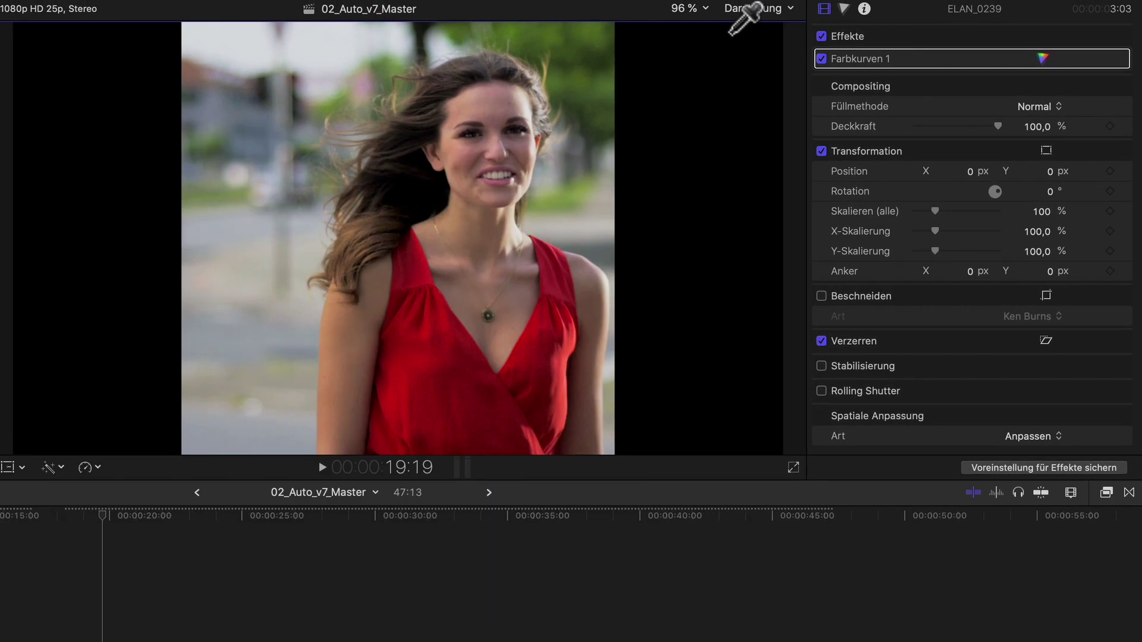
- Show the AR Grid custom overlay on the viewer
{"action": "left_click", "coordinate": [784, 12]}
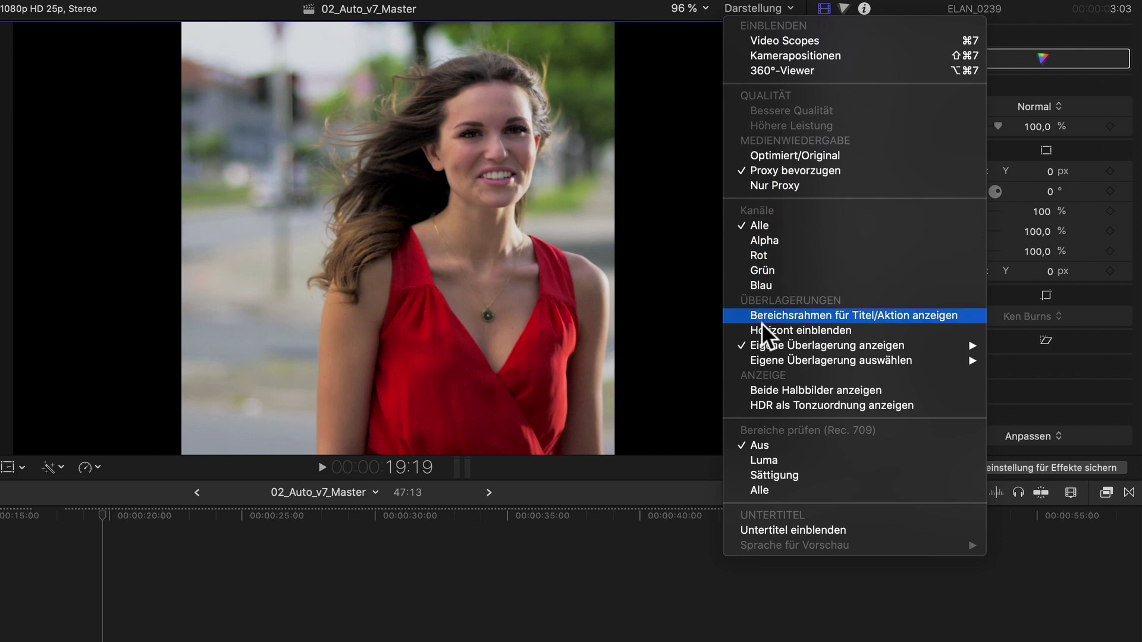
{"action": "mouse_move", "coordinate": [765, 363]}
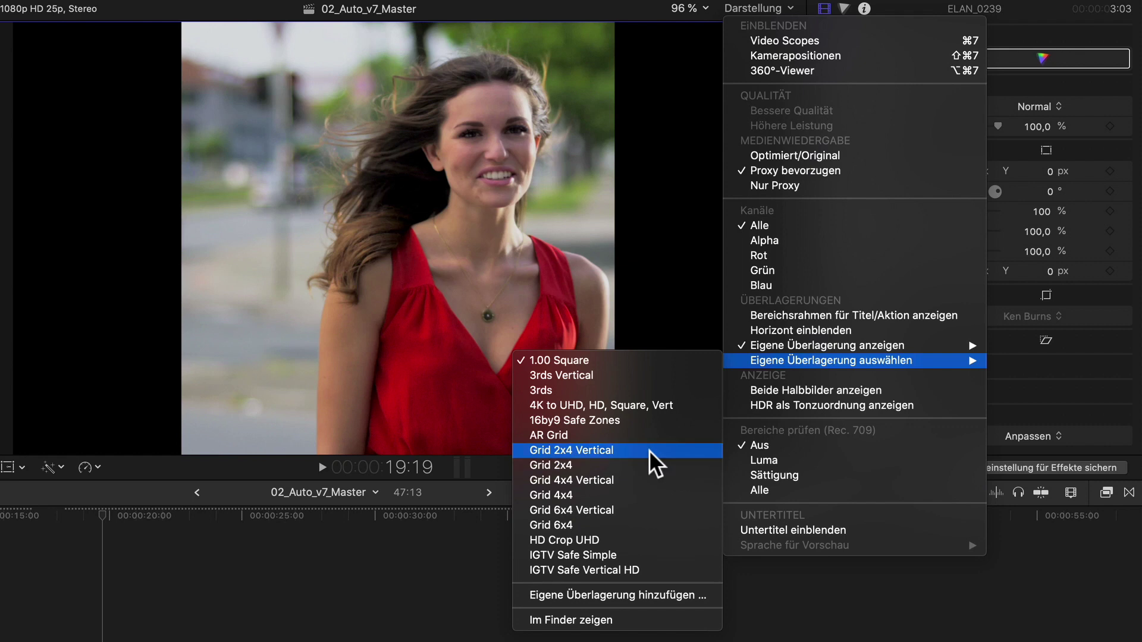
{"action": "left_click", "coordinate": [647, 435]}
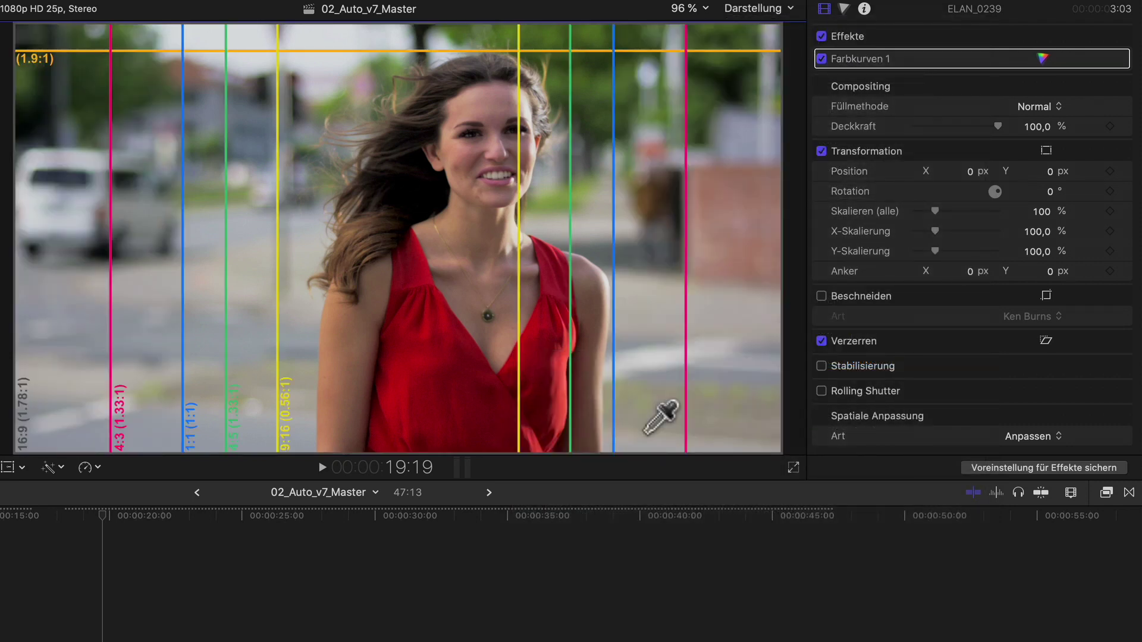
- Replace the overlay with IGTV Safe Vertical HD
{"action": "left_click", "coordinate": [782, 19]}
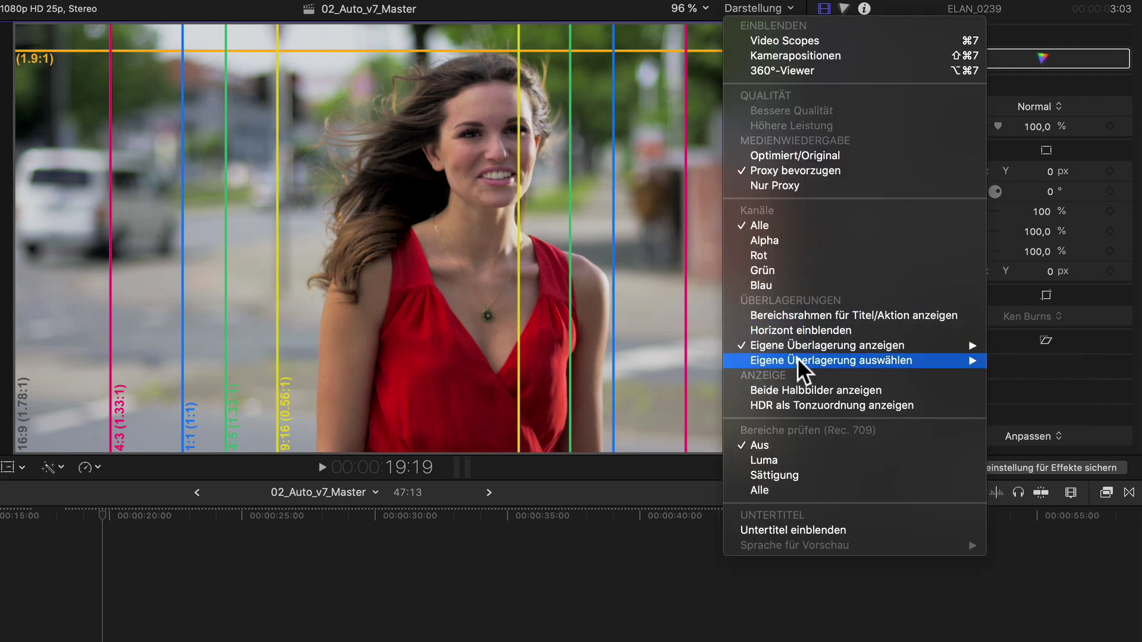
{"action": "mouse_move", "coordinate": [798, 361]}
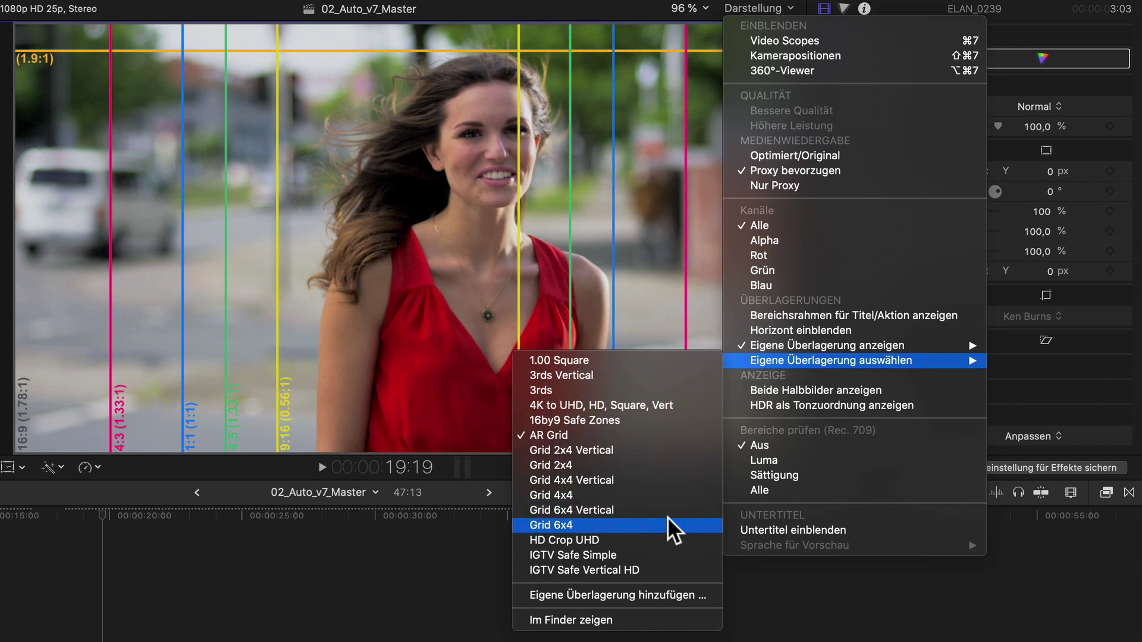
{"action": "left_click", "coordinate": [658, 571]}
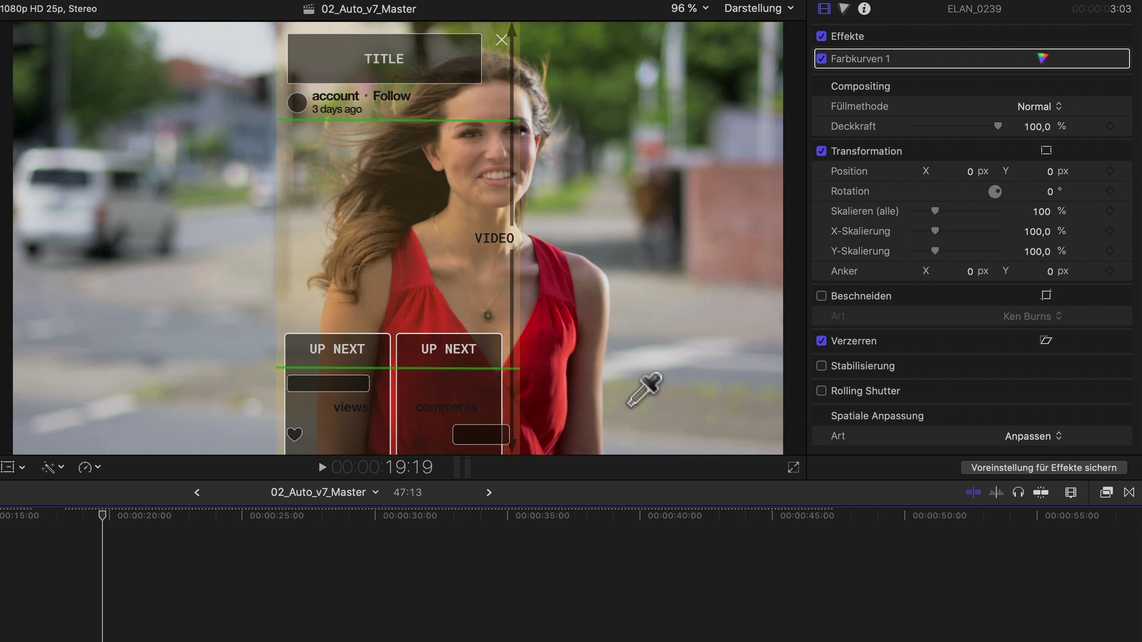
- On the QUADRATISCH 720 project, switch the overlay to Grid 6x4, then return to 02_Auto_v7_Master
{"action": "left_click", "coordinate": [490, 491]}
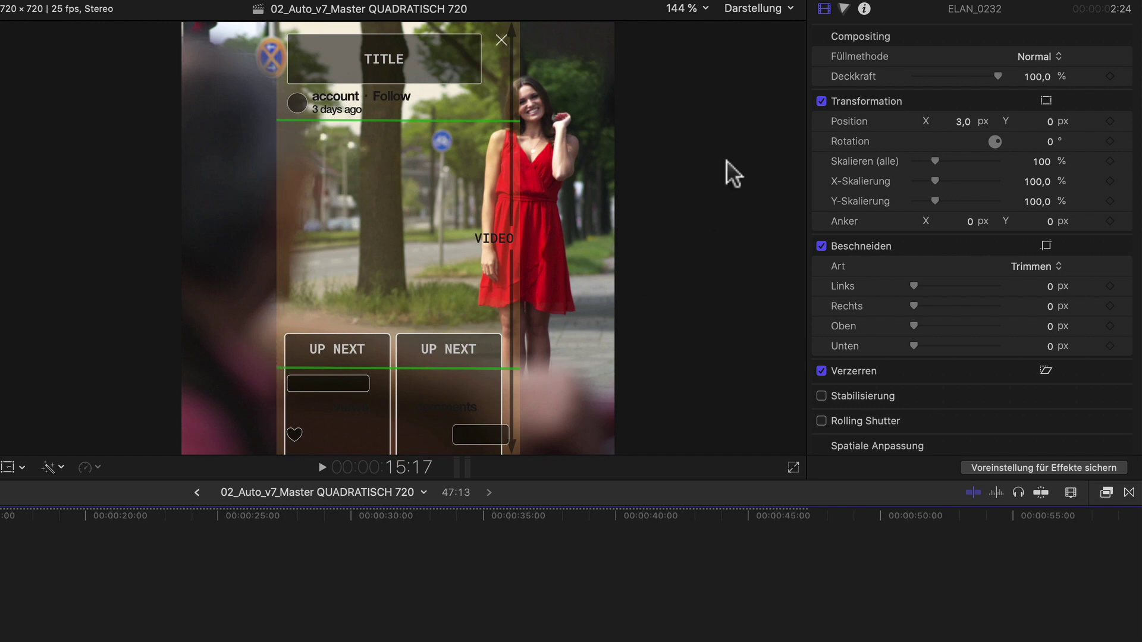
{"action": "left_click", "coordinate": [772, 8]}
{"action": "mouse_move", "coordinate": [793, 344]}
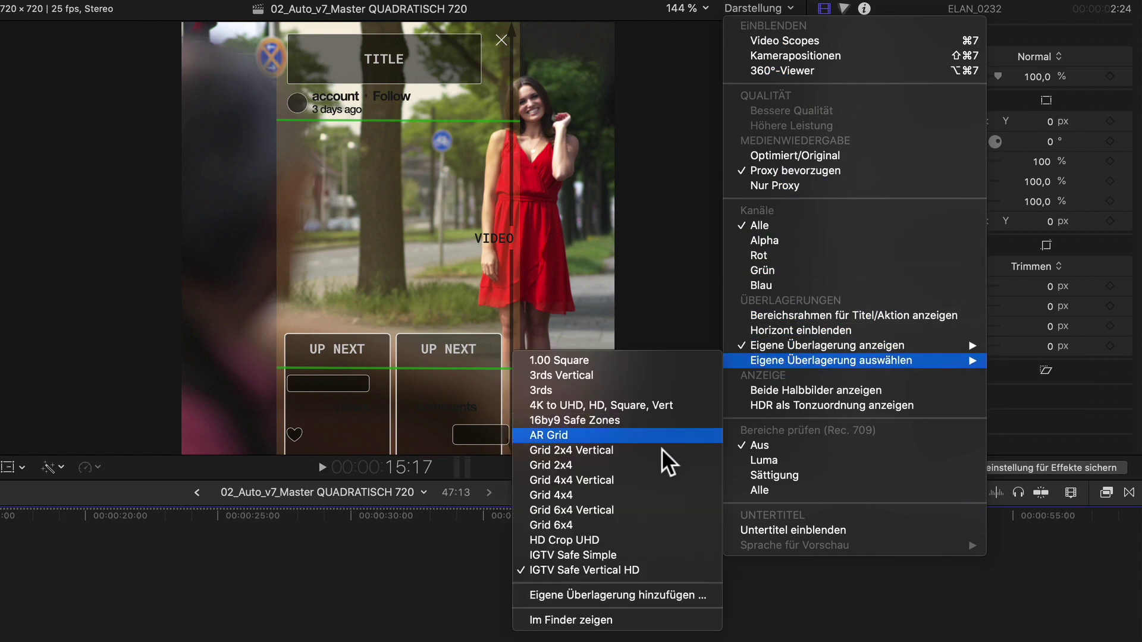
{"action": "left_click", "coordinate": [623, 518]}
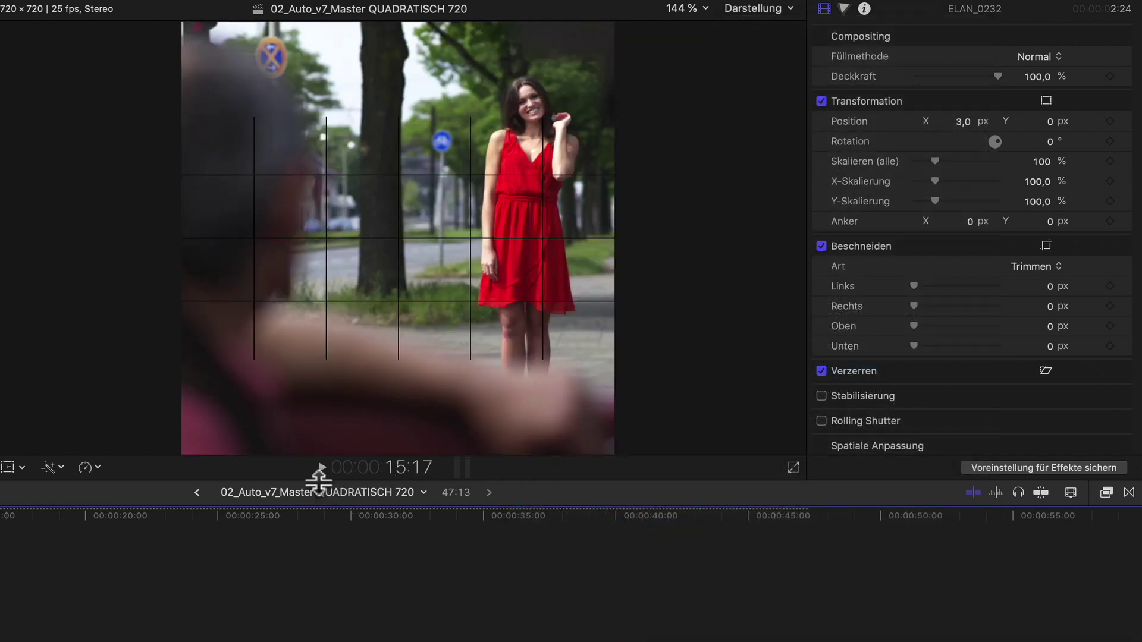
{"action": "left_click", "coordinate": [197, 493]}
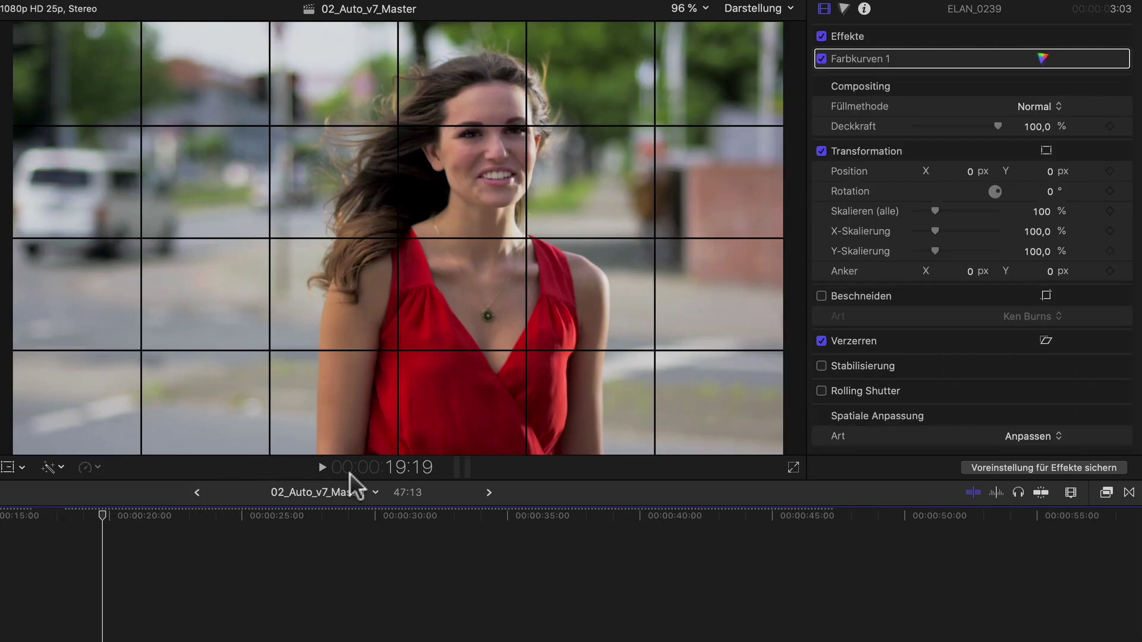
{"action": "left_click", "coordinate": [767, 7]}
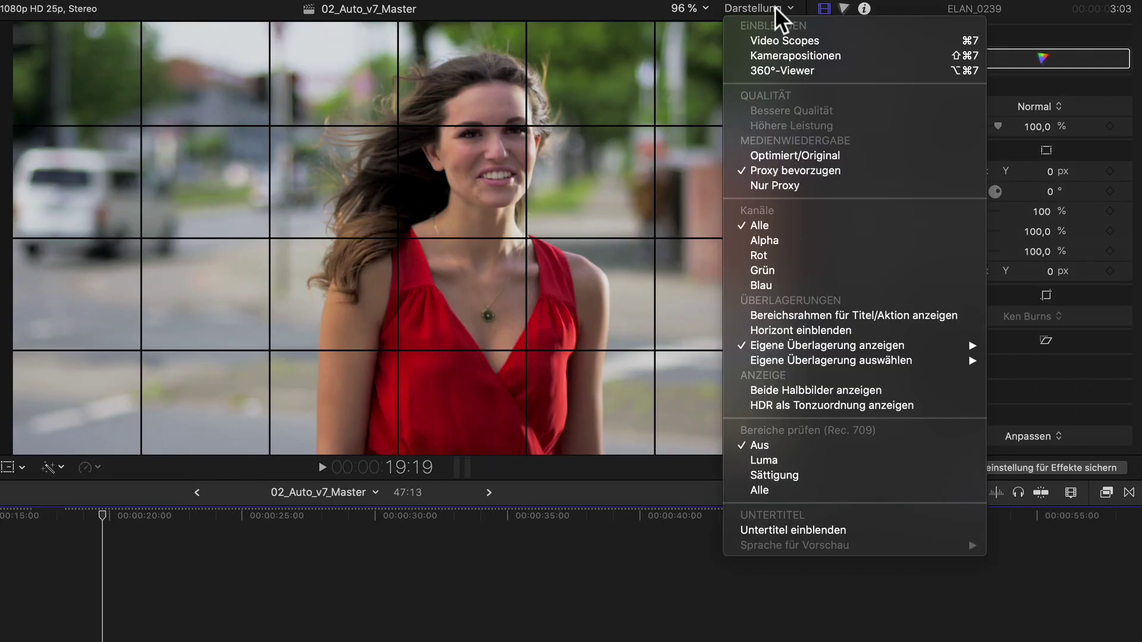
{"action": "mouse_move", "coordinate": [781, 359]}
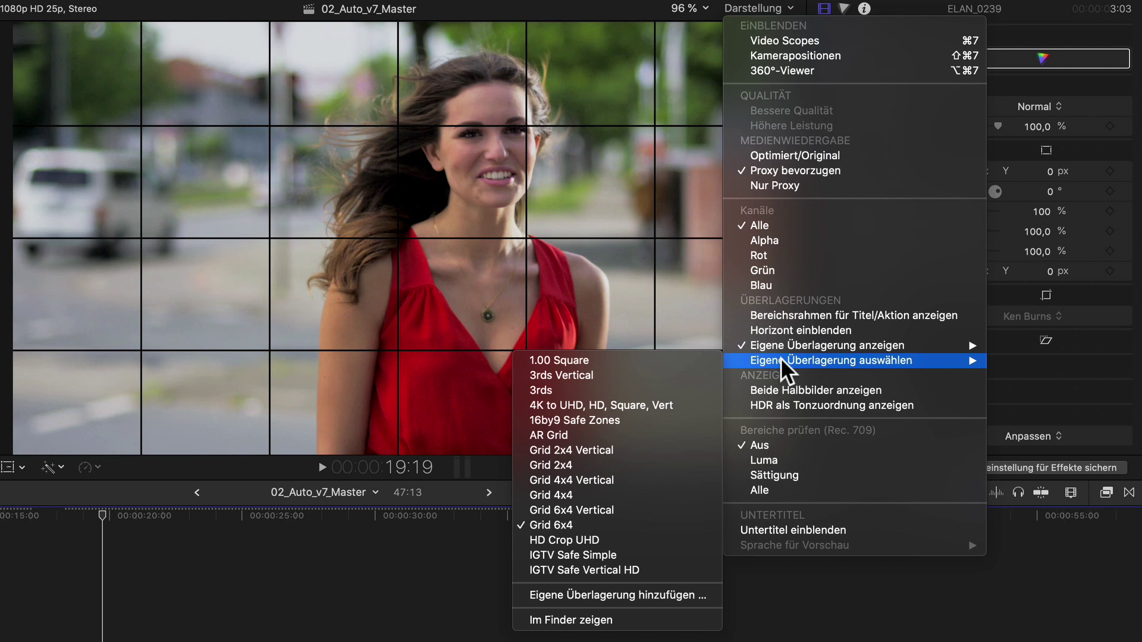
{"action": "left_click", "coordinate": [552, 486]}
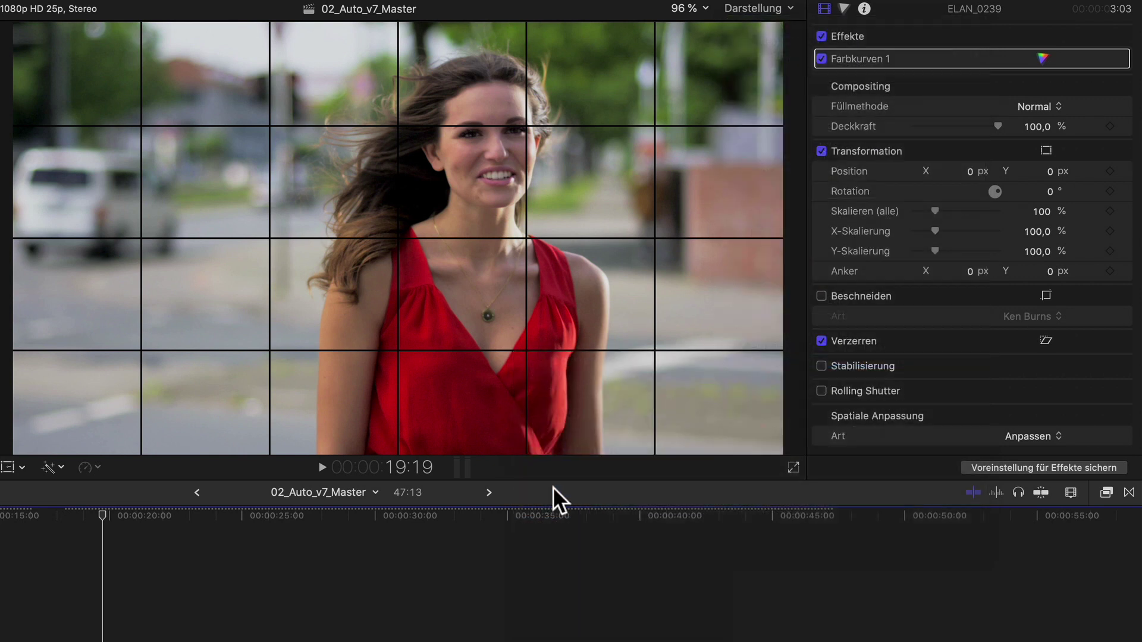